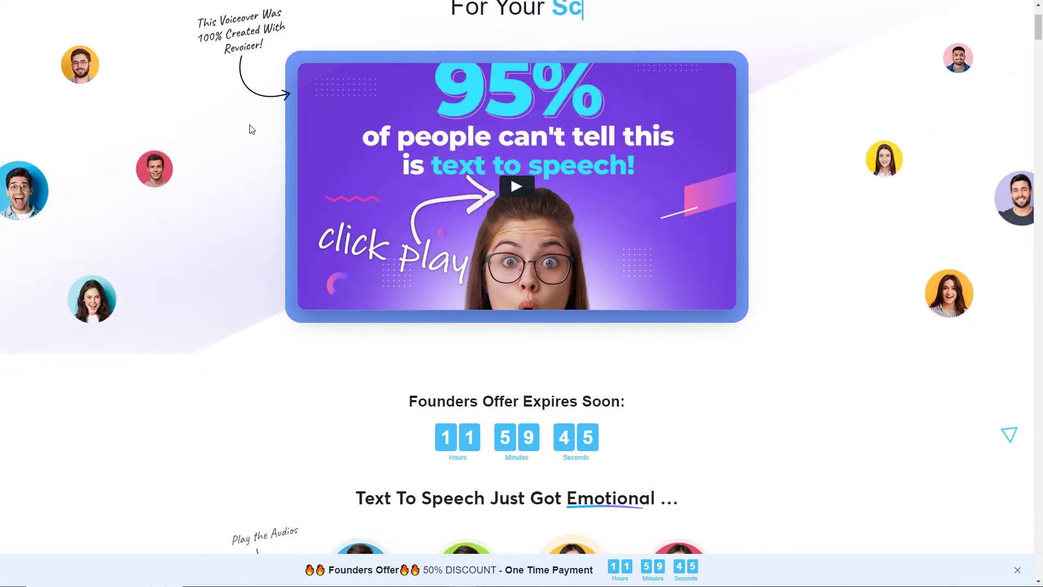
pyautogui.scroll(-3, 251, 129)
pyautogui.scroll(-3, 250, 129)
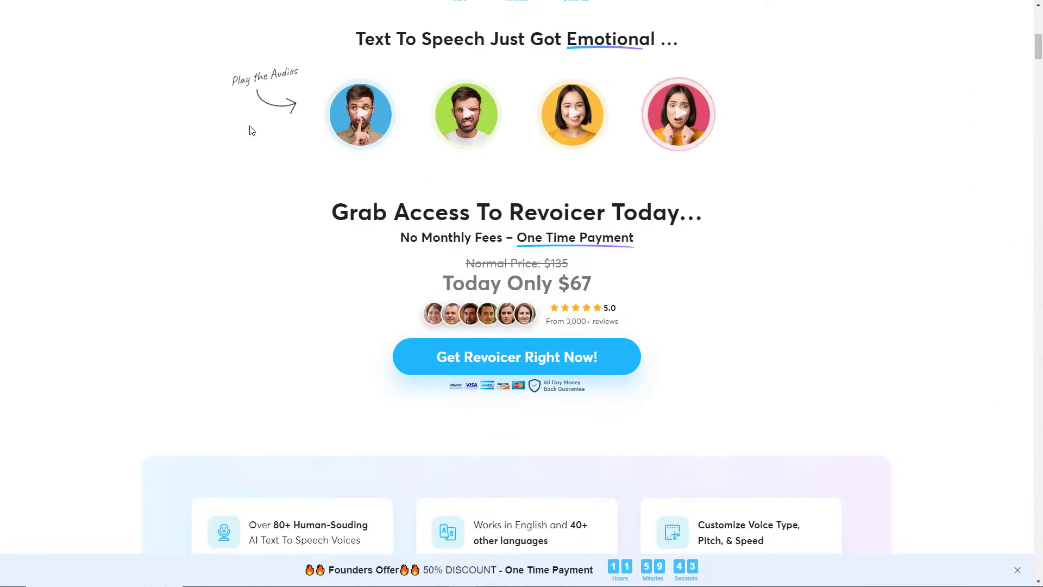
pyautogui.scroll(-2, 250, 131)
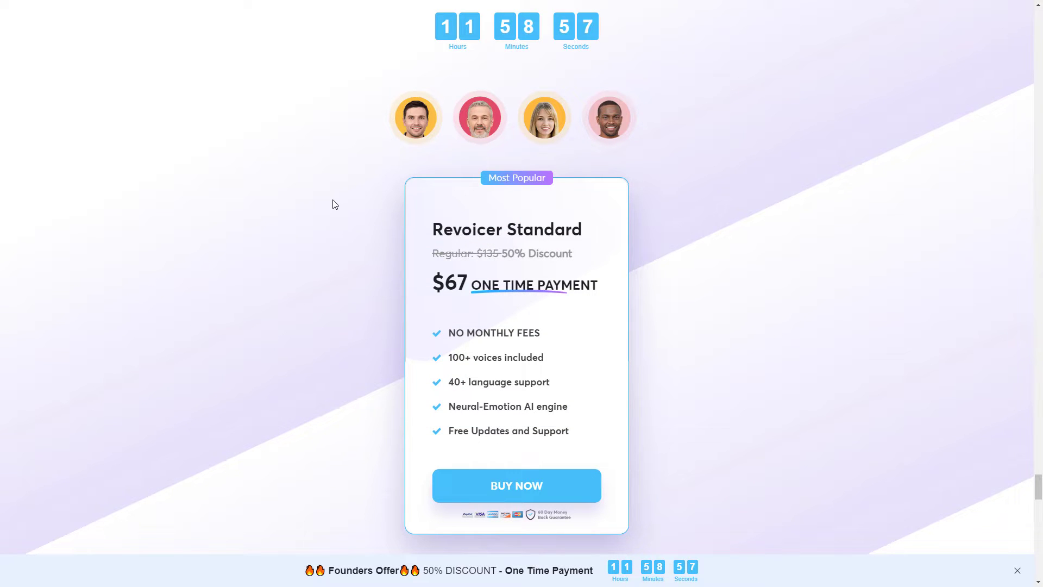
pyautogui.scroll(10, 333, 203)
pyautogui.scroll(5, 333, 204)
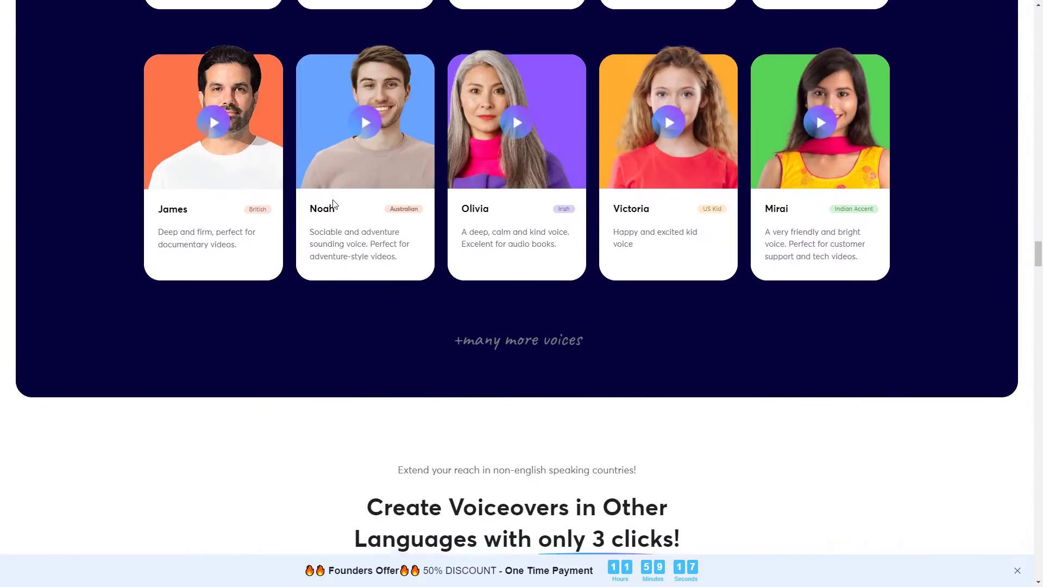
pyautogui.scroll(-6, 333, 203)
pyautogui.scroll(-5, 333, 204)
pyautogui.scroll(-1, 332, 203)
pyautogui.scroll(-5, 332, 203)
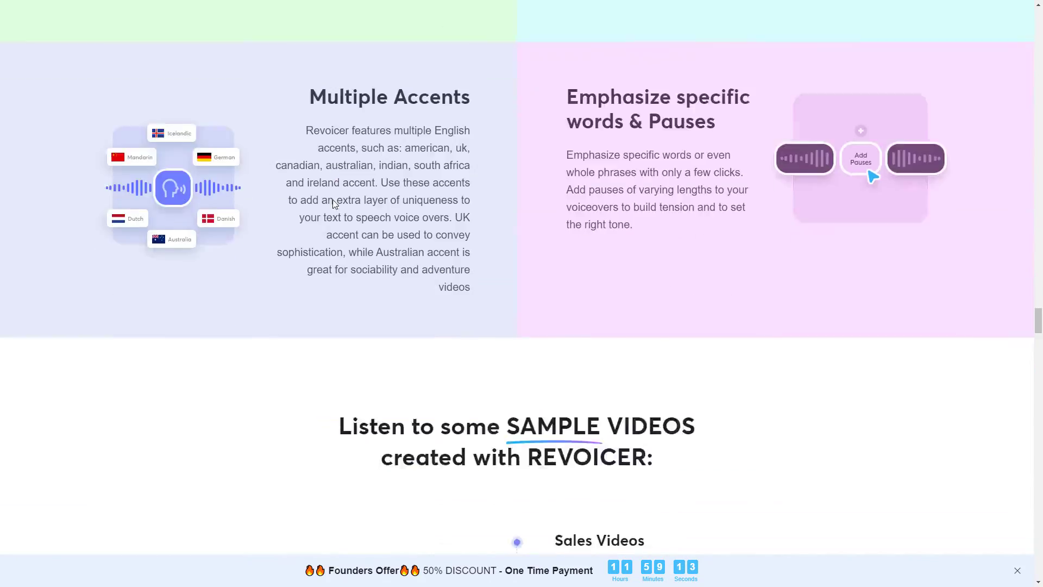
pyautogui.scroll(-5, 333, 200)
pyautogui.scroll(-5, 333, 200)
pyautogui.scroll(-5, 333, 201)
pyautogui.scroll(-5, 333, 204)
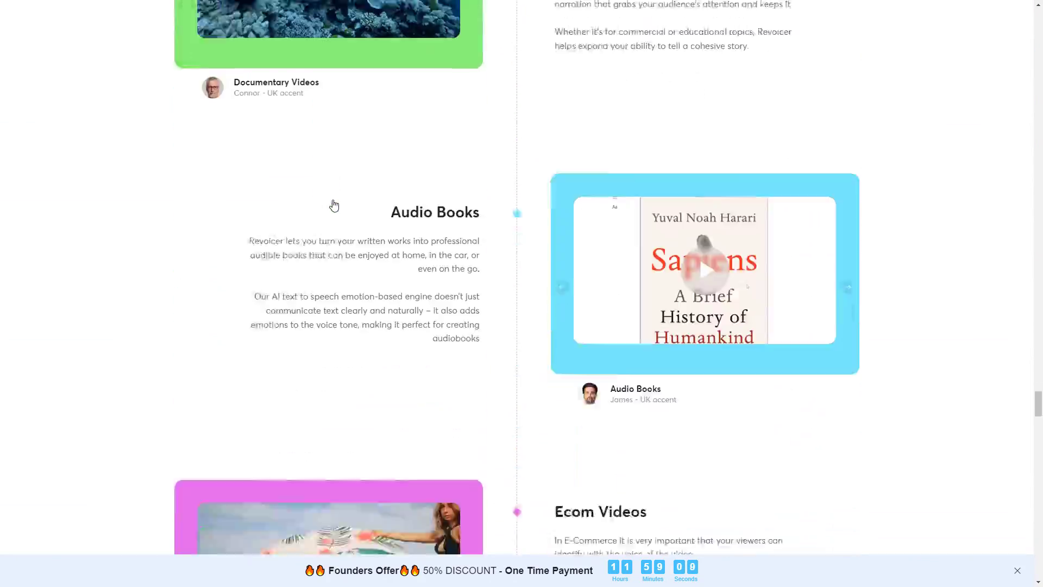
pyautogui.scroll(-5, 333, 204)
pyautogui.scroll(-5, 333, 204)
pyautogui.scroll(-2, 333, 204)
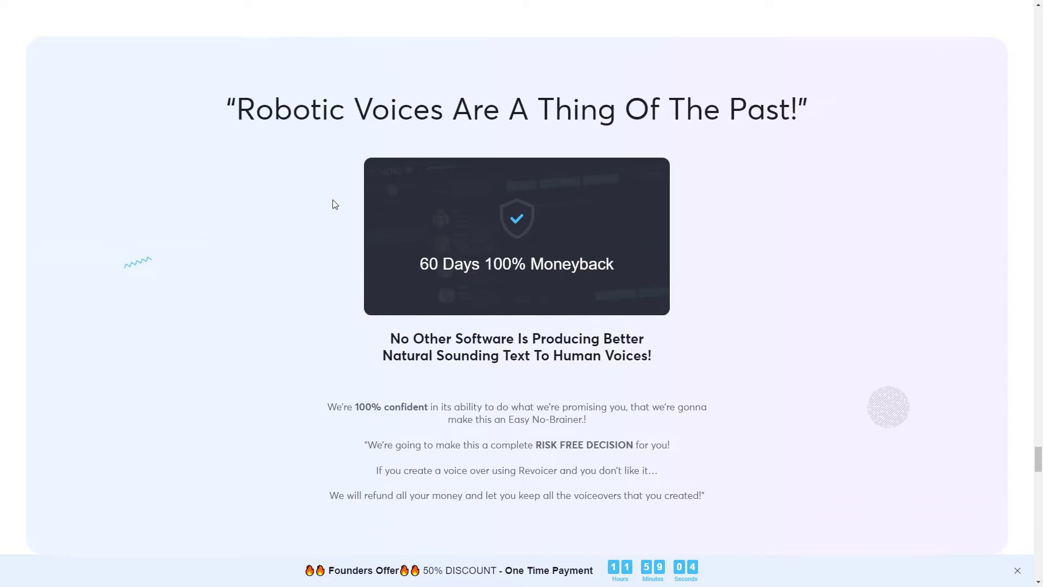
pyautogui.scroll(-4, 332, 204)
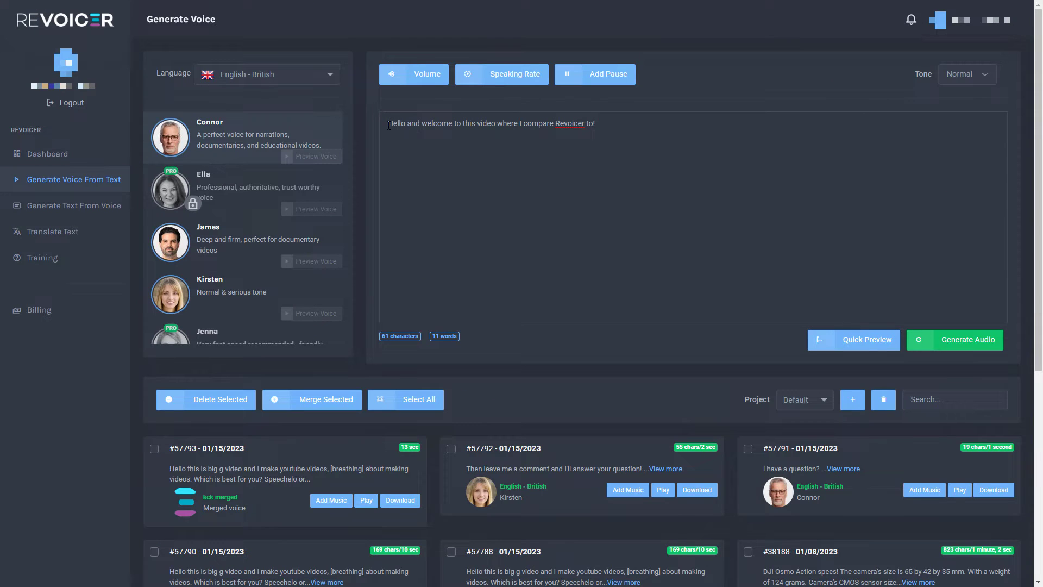
pyautogui.moveTo(387, 123)
pyautogui.mouseDown()
pyautogui.moveTo(586, 126)
pyautogui.moveTo(623, 152)
pyautogui.mouseUp()
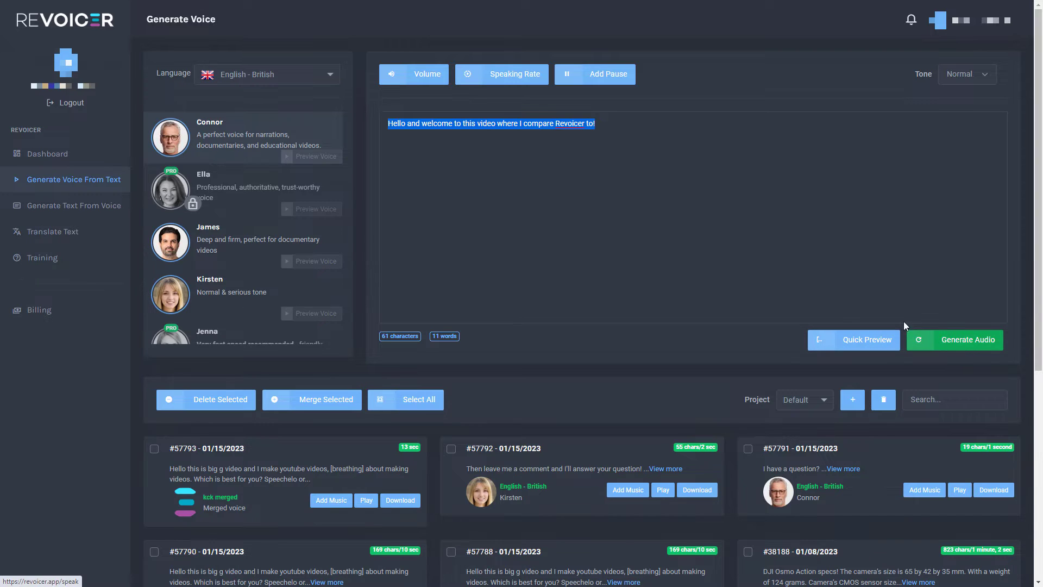
pyautogui.click(573, 122)
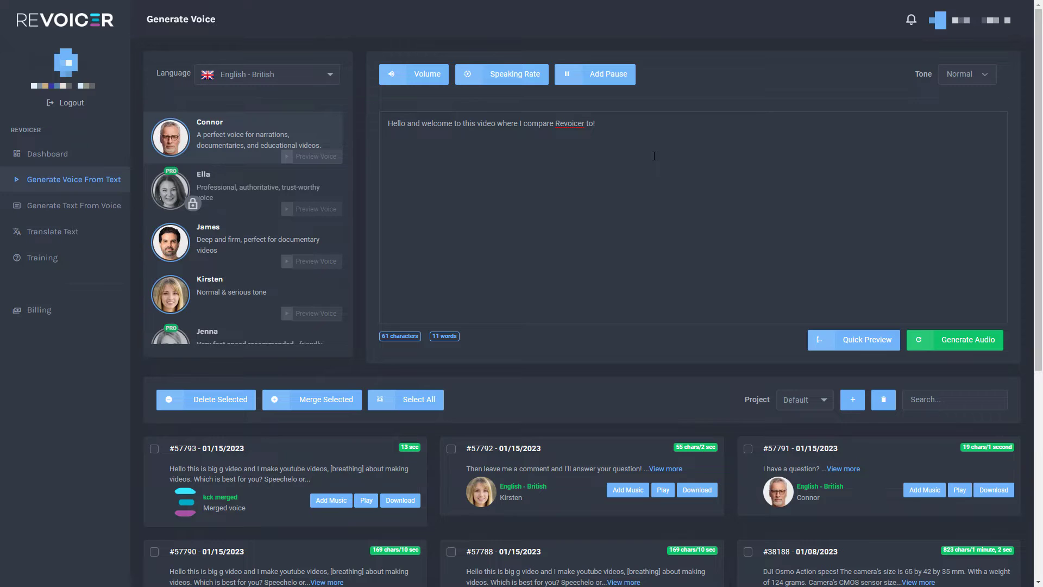
pyautogui.scroll(-3, 649, 171)
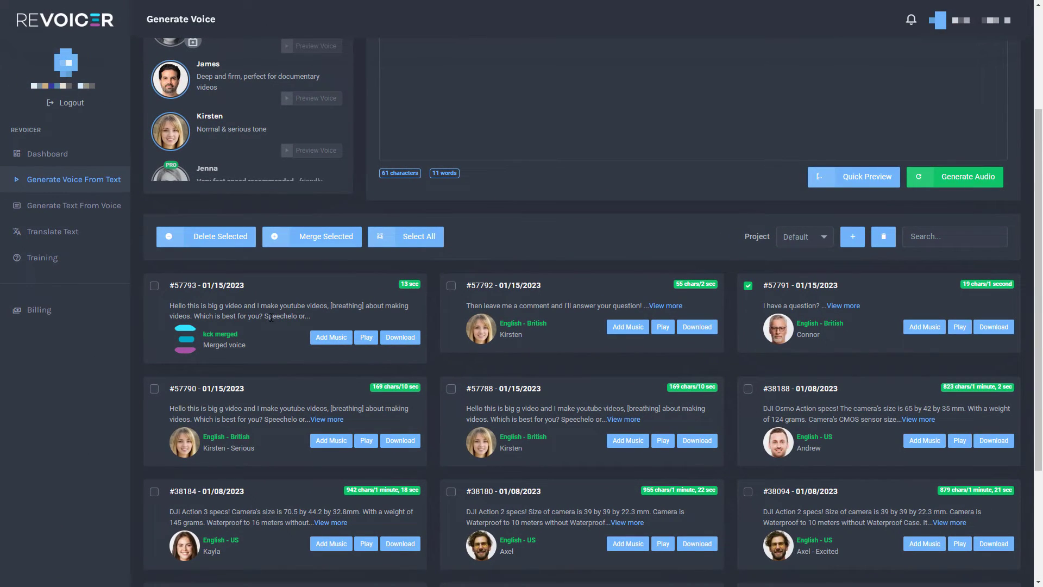
pyautogui.scroll(3, 269, 316)
# Browse Revoicer's language options and keep English - British selected.
pyautogui.click(310, 81)
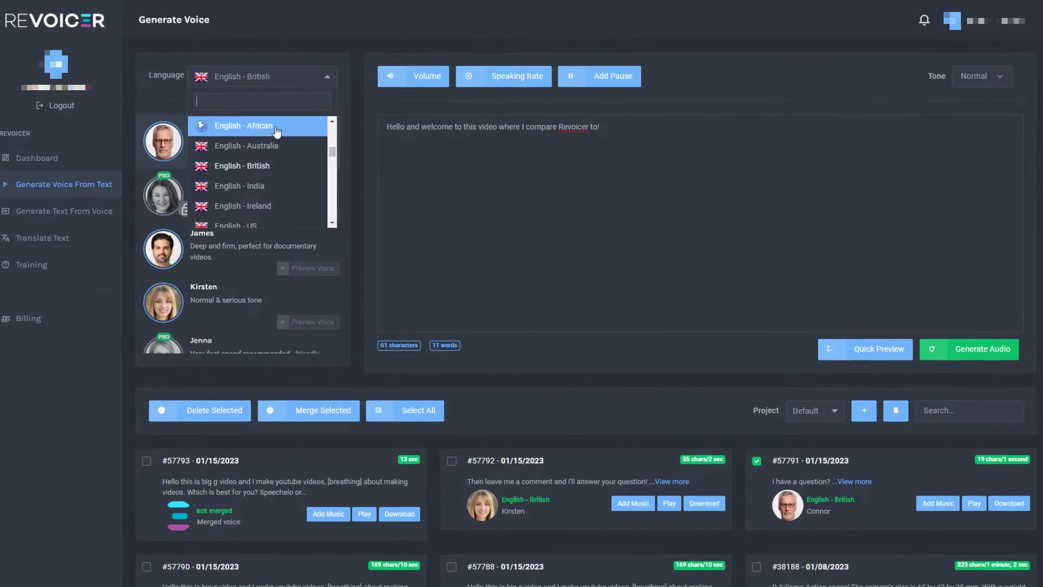
pyautogui.scroll(-2, 259, 161)
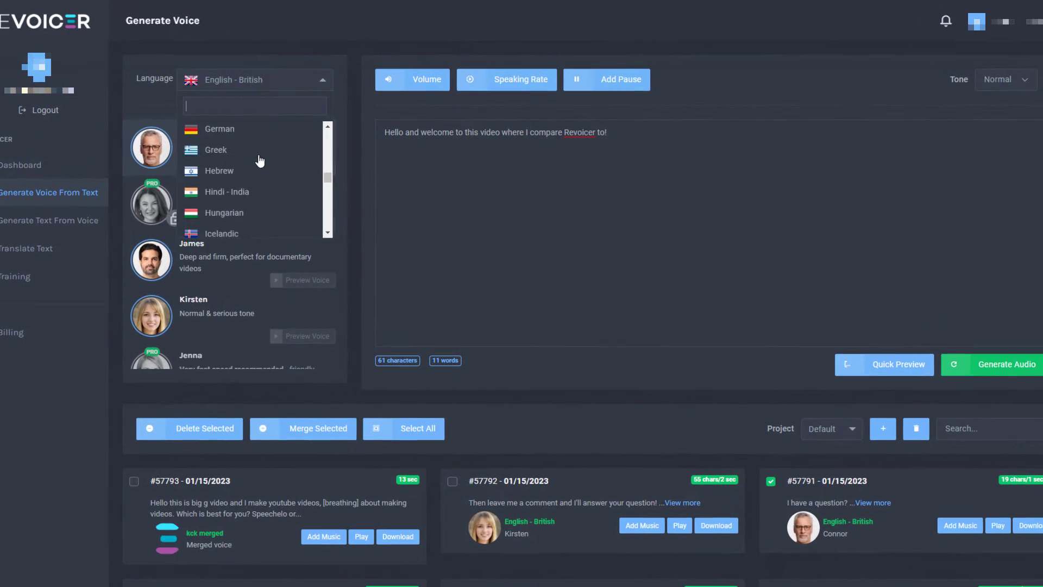
pyautogui.scroll(3, 260, 162)
pyautogui.scroll(3, 259, 162)
pyautogui.scroll(-2, 259, 162)
pyautogui.scroll(-1, 259, 163)
pyautogui.scroll(-1, 259, 163)
pyautogui.scroll(-2, 261, 167)
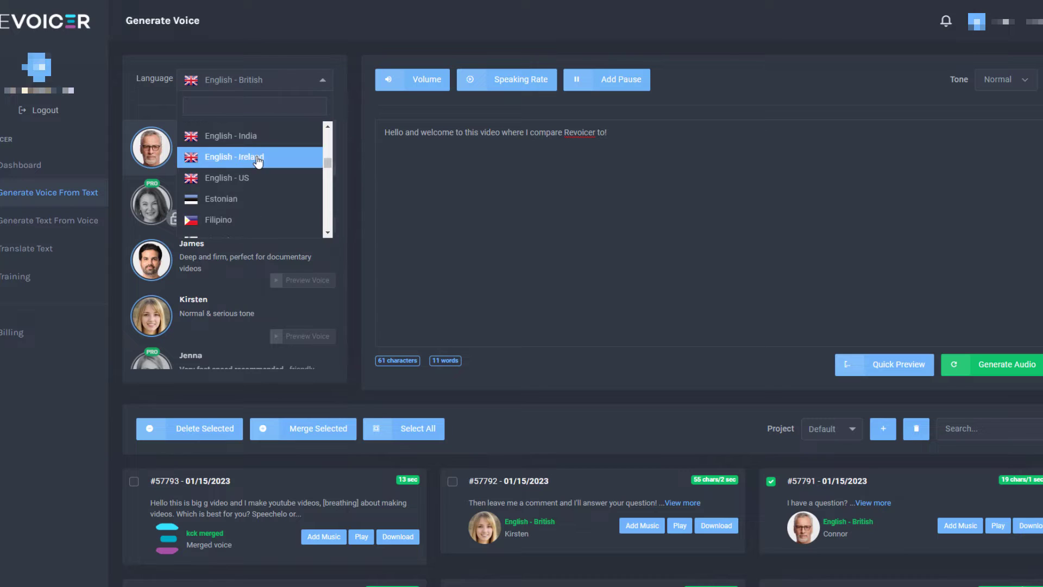
pyautogui.scroll(3, 269, 173)
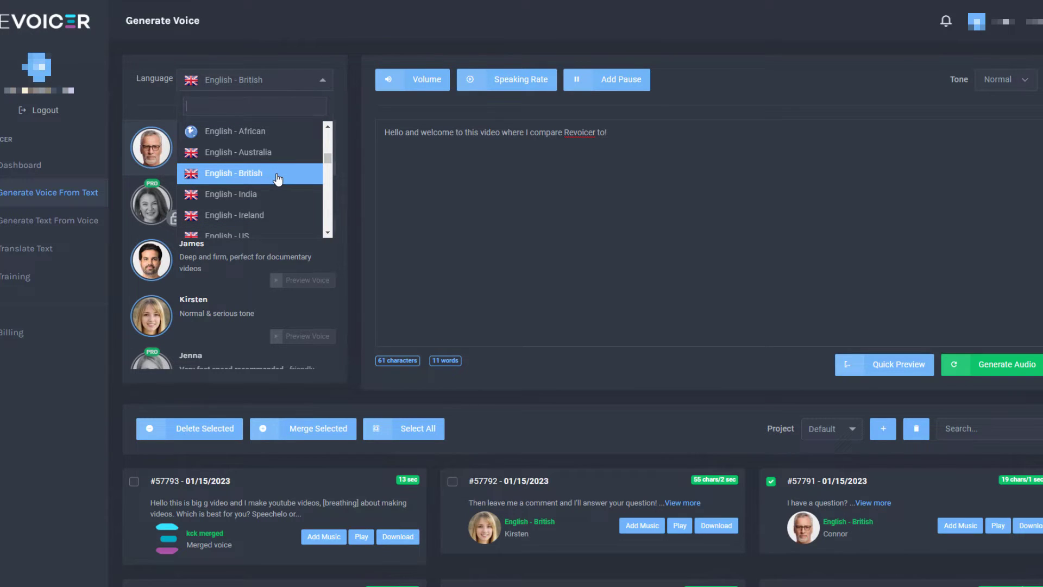
pyautogui.click(275, 174)
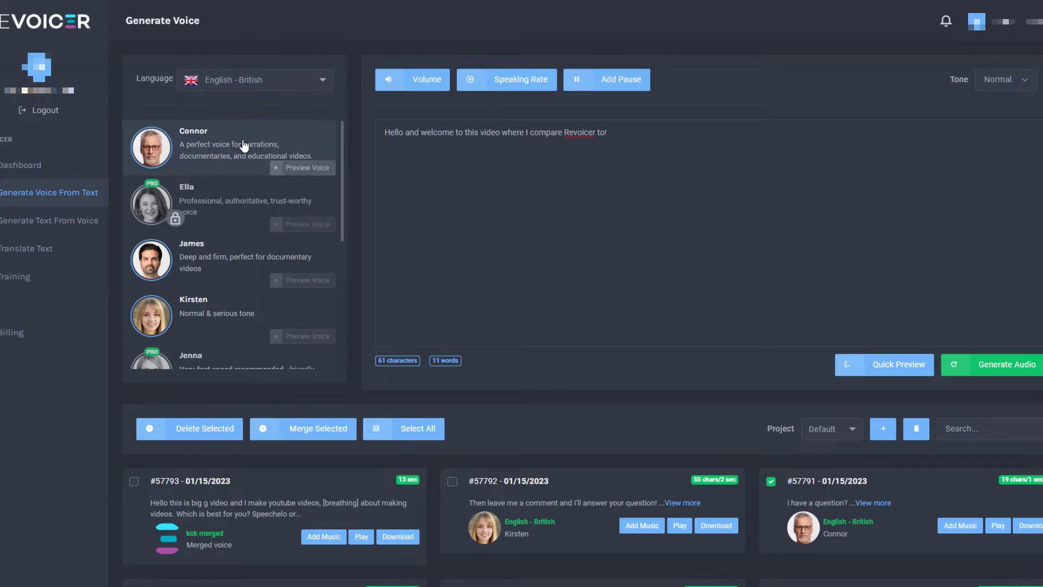
pyautogui.scroll(-3, 235, 191)
pyautogui.scroll(3, 240, 205)
pyautogui.scroll(1, 241, 209)
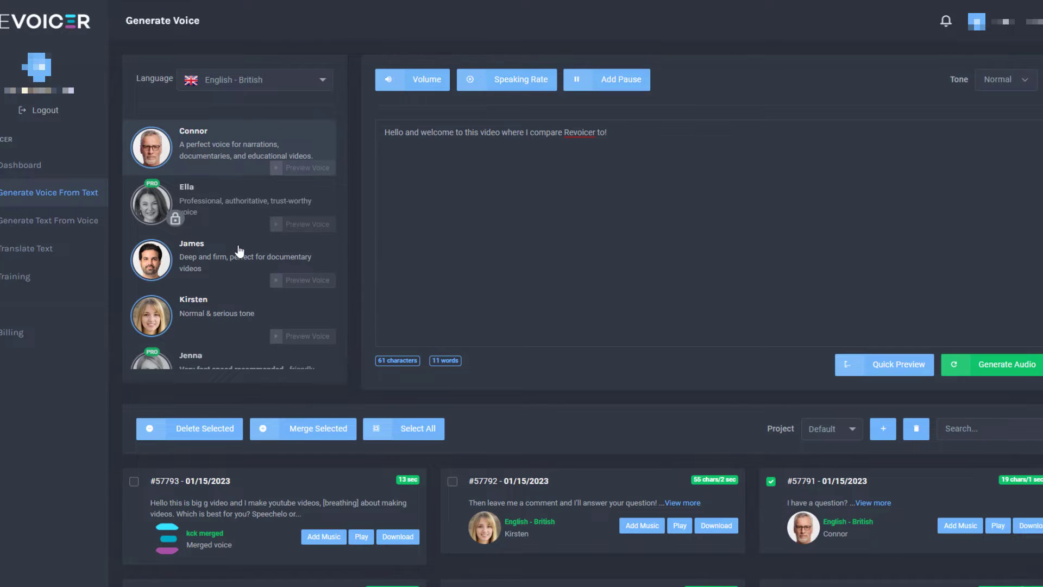
pyautogui.scroll(-2, 215, 295)
pyautogui.scroll(-2, 224, 256)
pyautogui.scroll(-1, 224, 256)
pyautogui.scroll(1, 223, 268)
pyautogui.scroll(5, 223, 269)
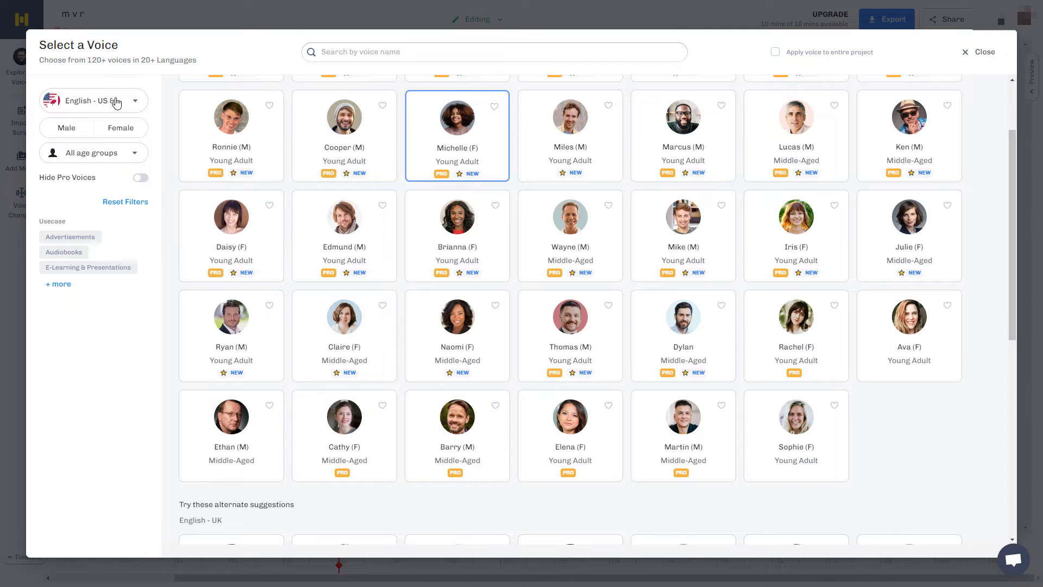
# Switch Murf's voice list language to English - UK.
pyautogui.click(116, 102)
pyautogui.click(115, 164)
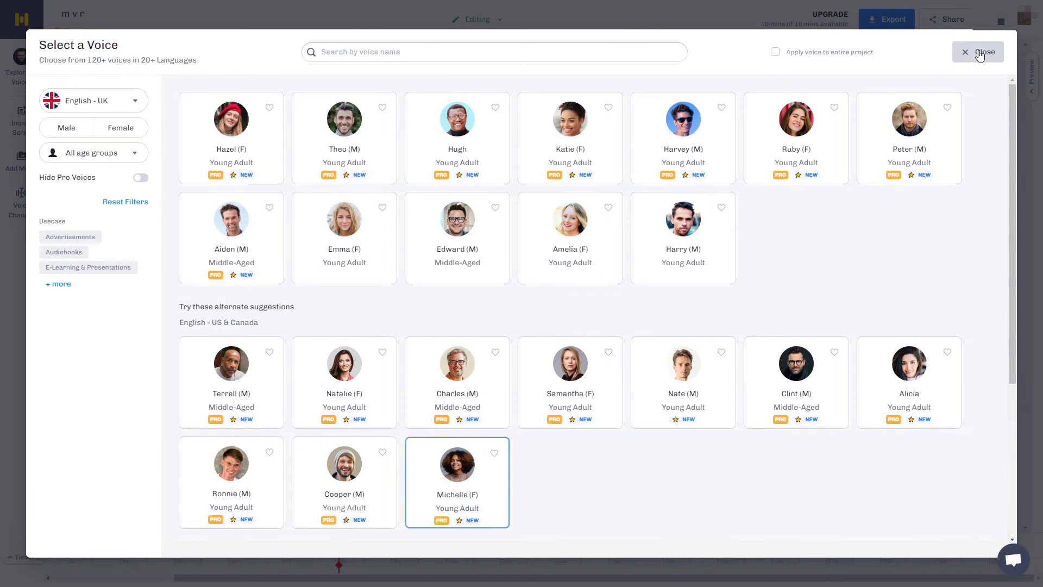
# Insert a weak pause after 'which' in the 'But which is best for you?' block.
pyautogui.click(980, 52)
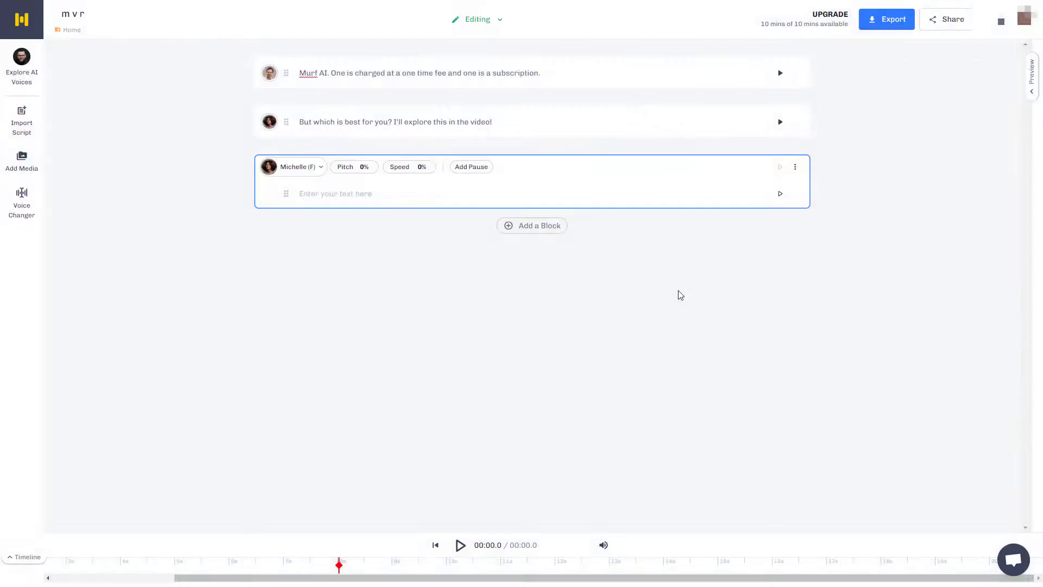
pyautogui.click(504, 121)
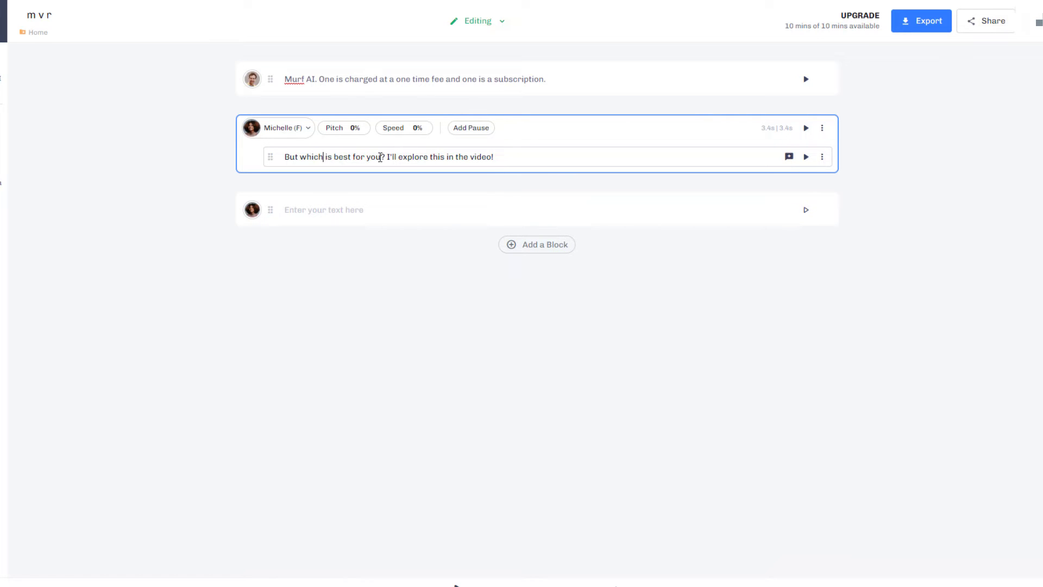
pyautogui.click(469, 130)
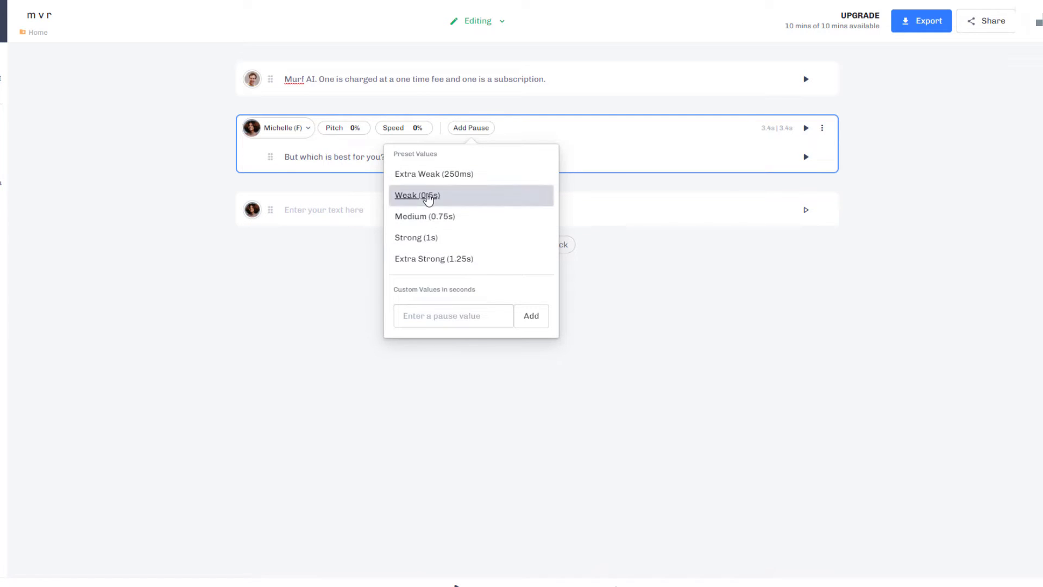
pyautogui.click(428, 195)
pyautogui.moveTo(441, 156)
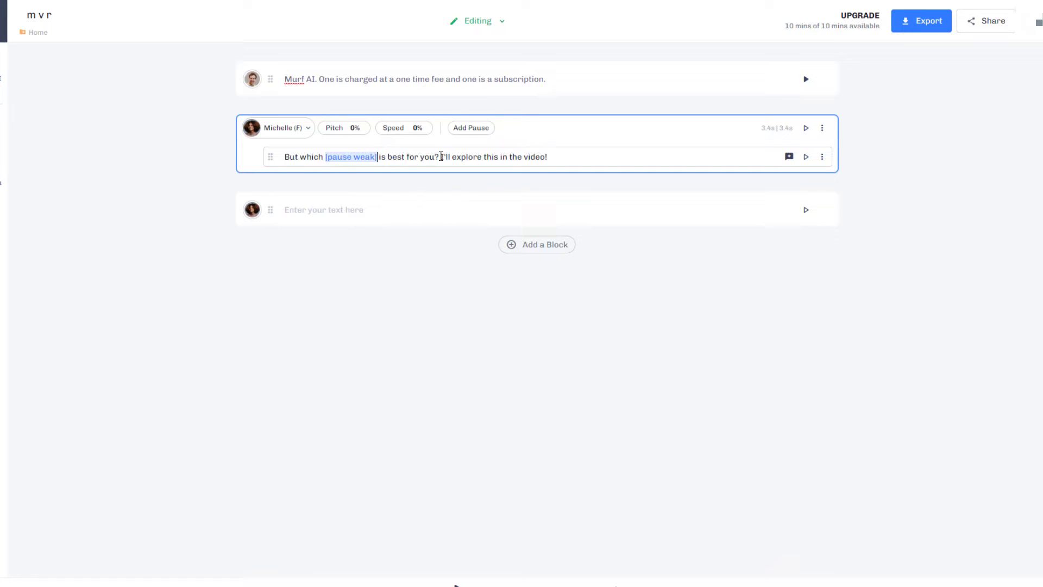
# Set the selected sentence's pitch to +24% and speed to -23%.
pyautogui.moveTo(441, 156); pyautogui.dragTo(551, 156)
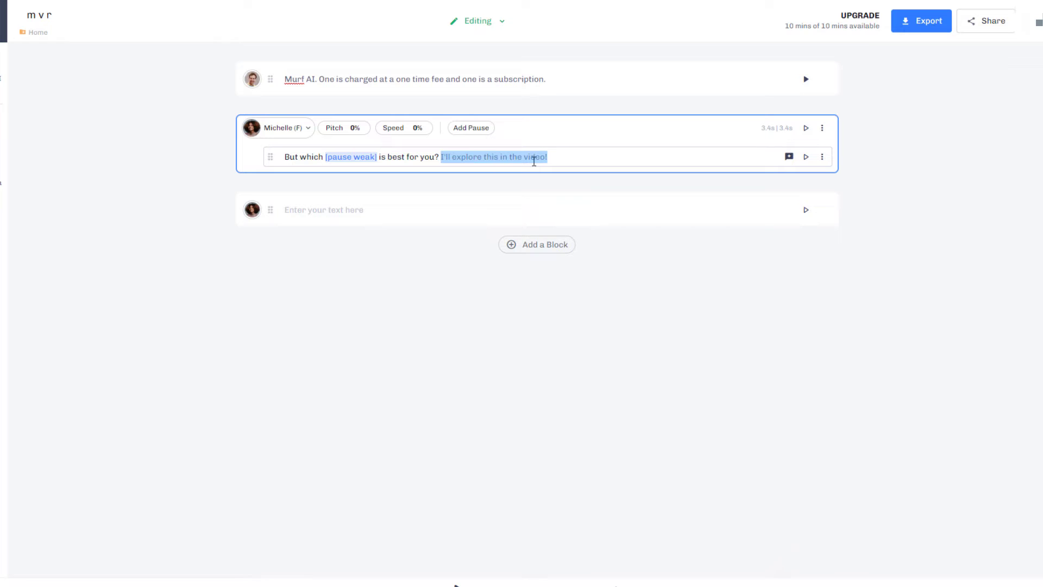
pyautogui.click(356, 130)
pyautogui.click(382, 164)
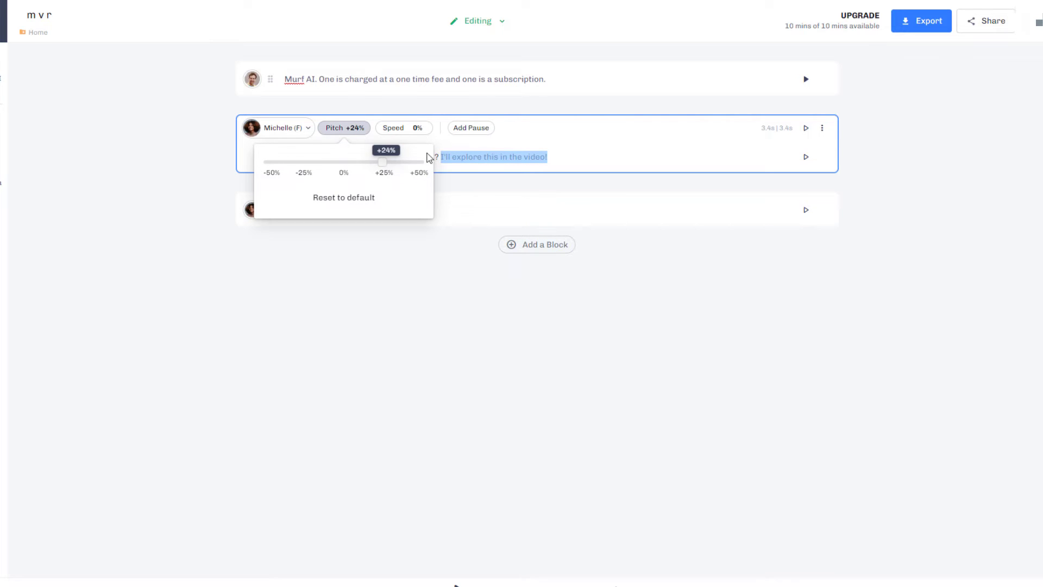
pyautogui.click(403, 128)
pyautogui.click(365, 163)
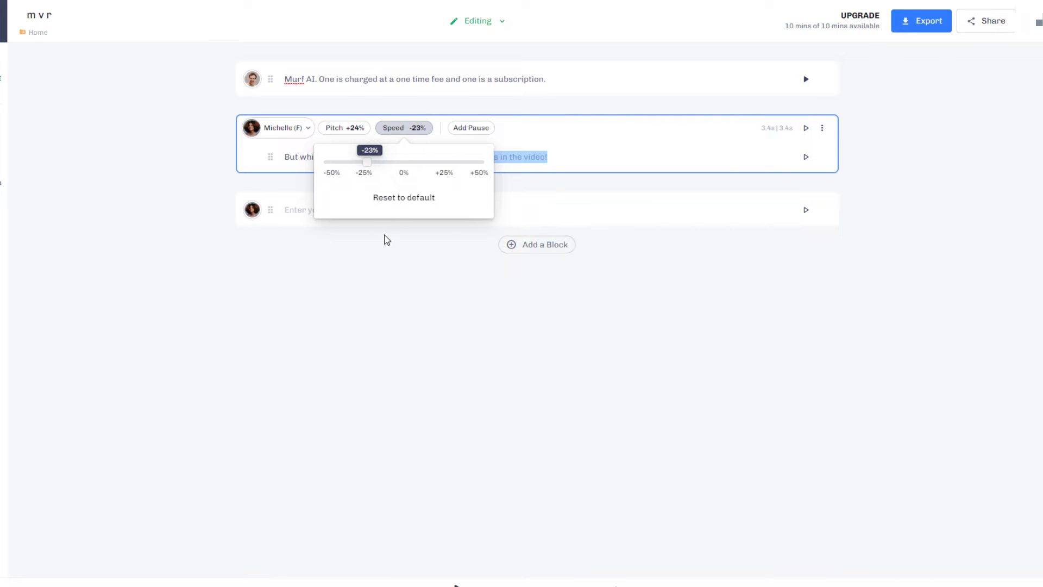
pyautogui.click(387, 274)
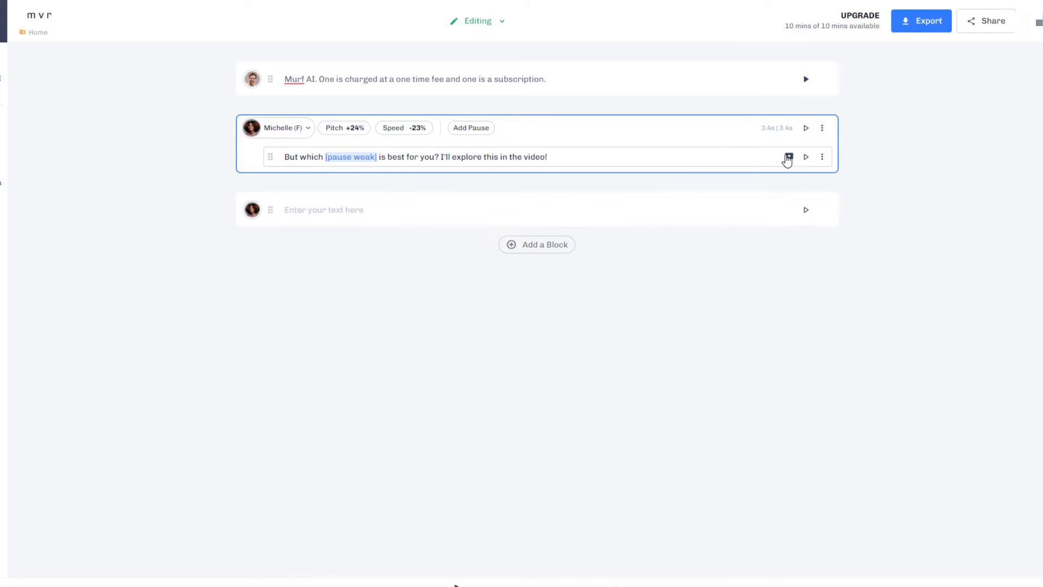
# Play the Michelle block and shift its clip along the timeline.
pyautogui.click(789, 157)
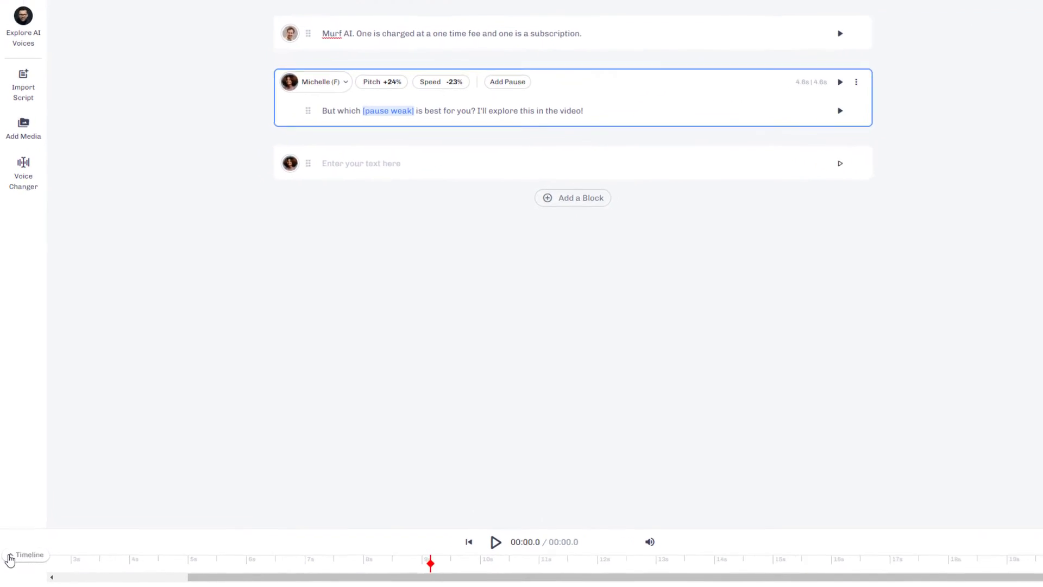
pyautogui.click(10, 559)
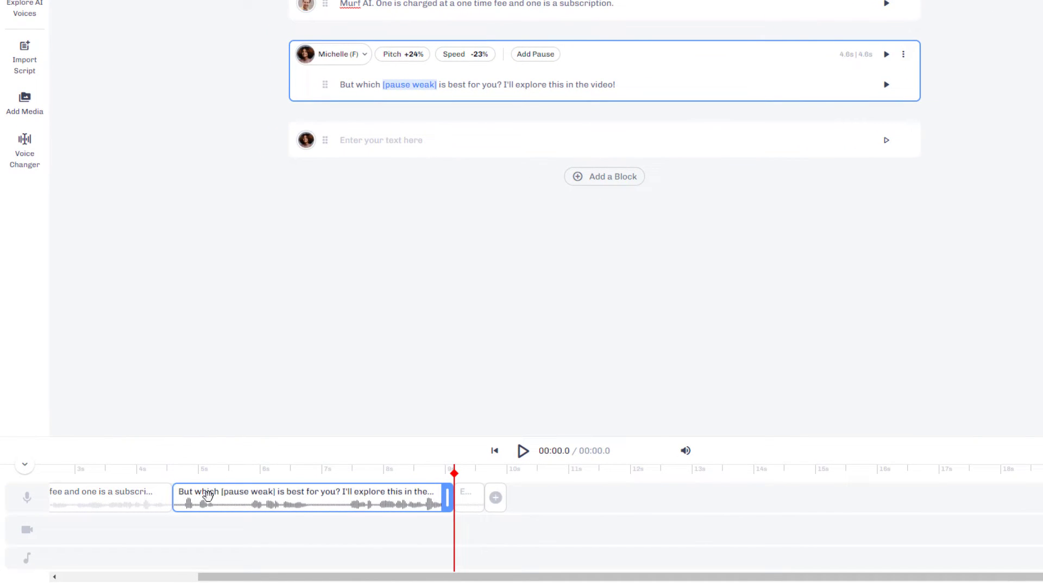
pyautogui.moveTo(214, 494)
pyautogui.mouseDown()
pyautogui.moveTo(257, 507)
pyautogui.moveTo(225, 496)
pyautogui.mouseUp()
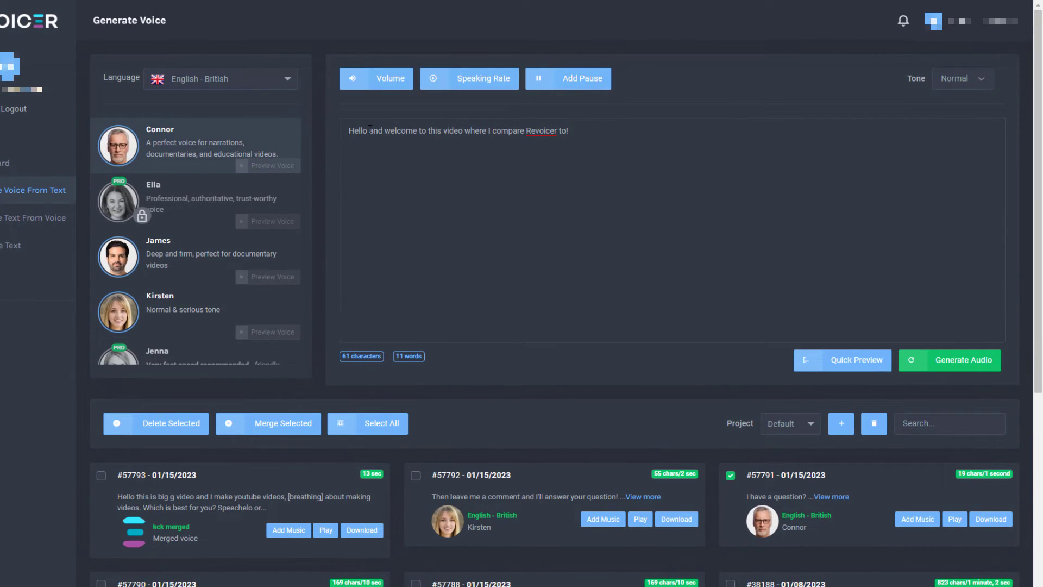
# Add a 0.2-second pause after Hello and switch the voice to Kirsten.
pyautogui.click(562, 86)
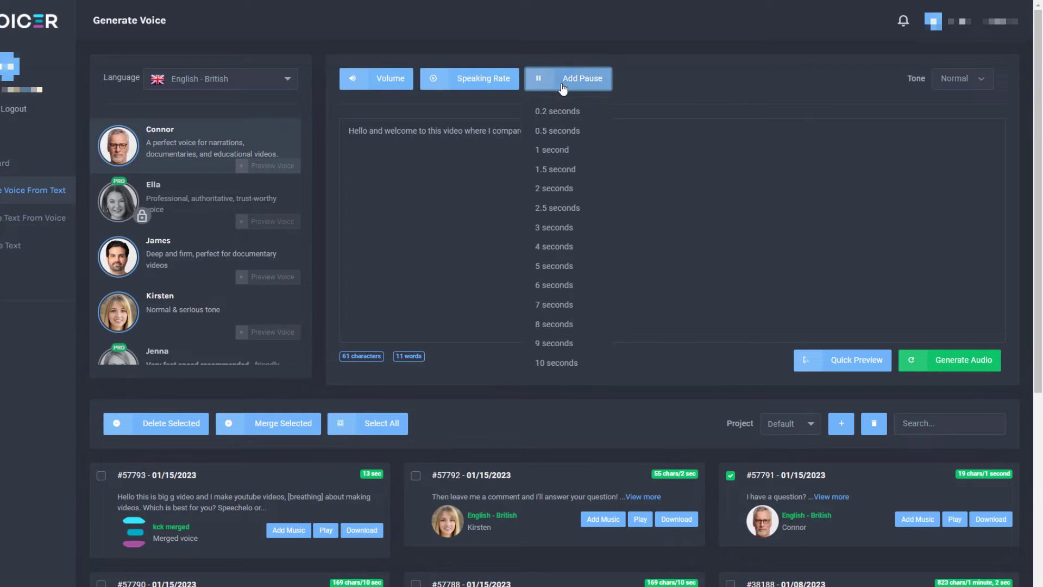
pyautogui.click(562, 119)
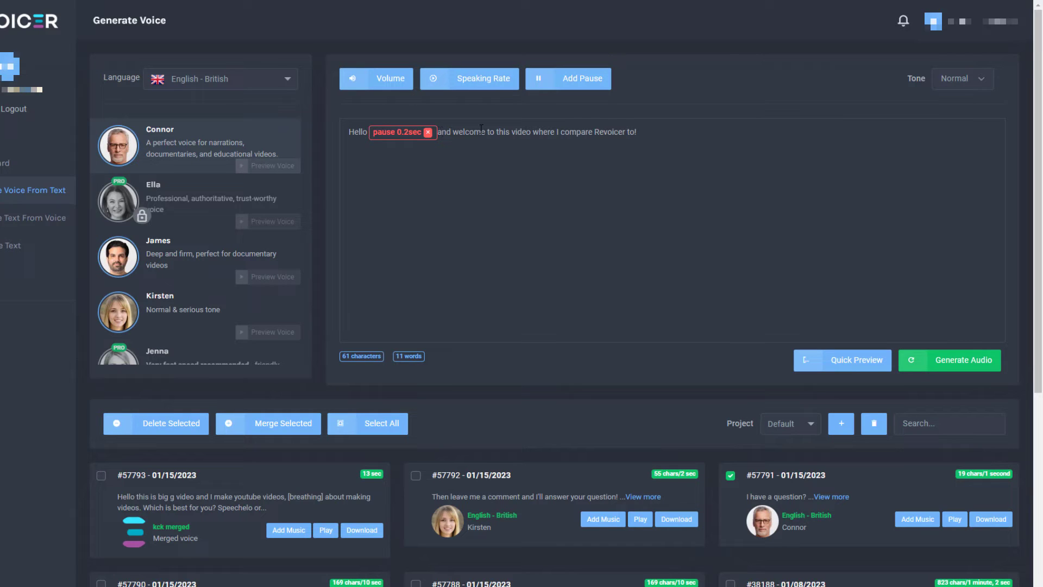
pyautogui.click(956, 76)
pyautogui.click(954, 75)
pyautogui.click(175, 320)
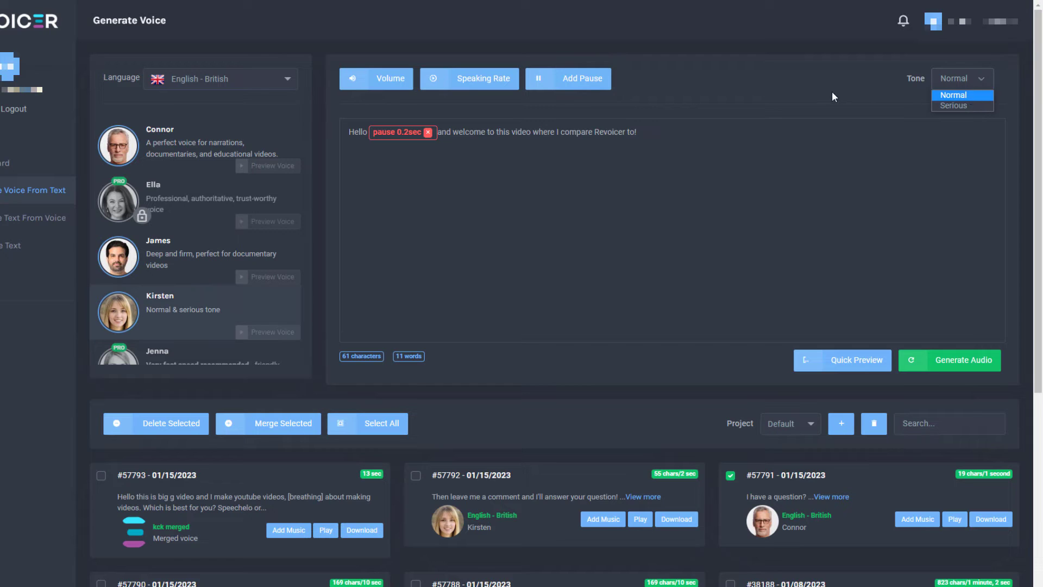
pyautogui.click(786, 87)
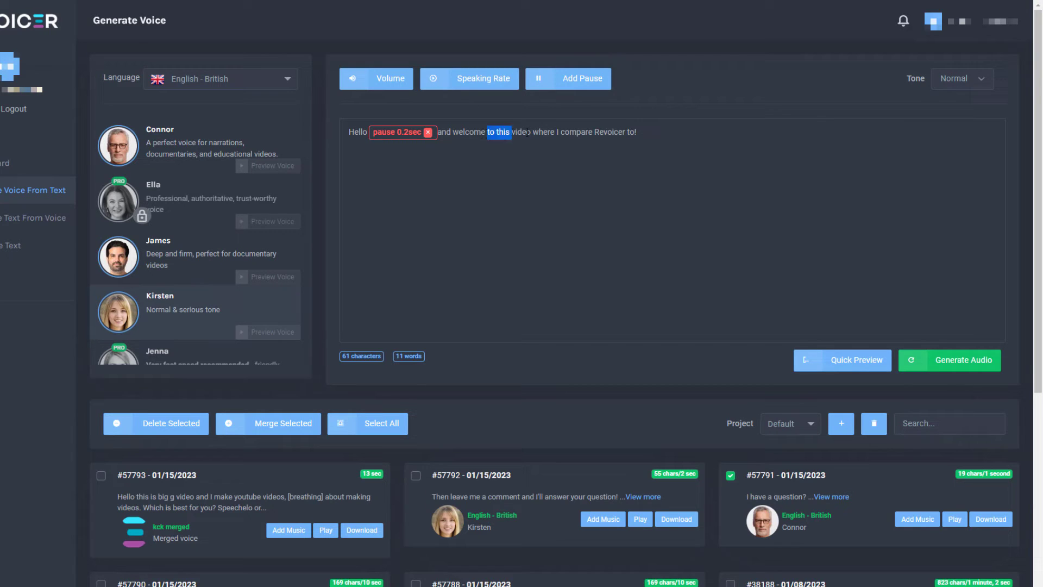
# Give 'to this video where I compare Revoicer to!' a fast speaking rate.
pyautogui.moveTo(489, 132); pyautogui.dragTo(638, 132)
pyautogui.click(501, 83)
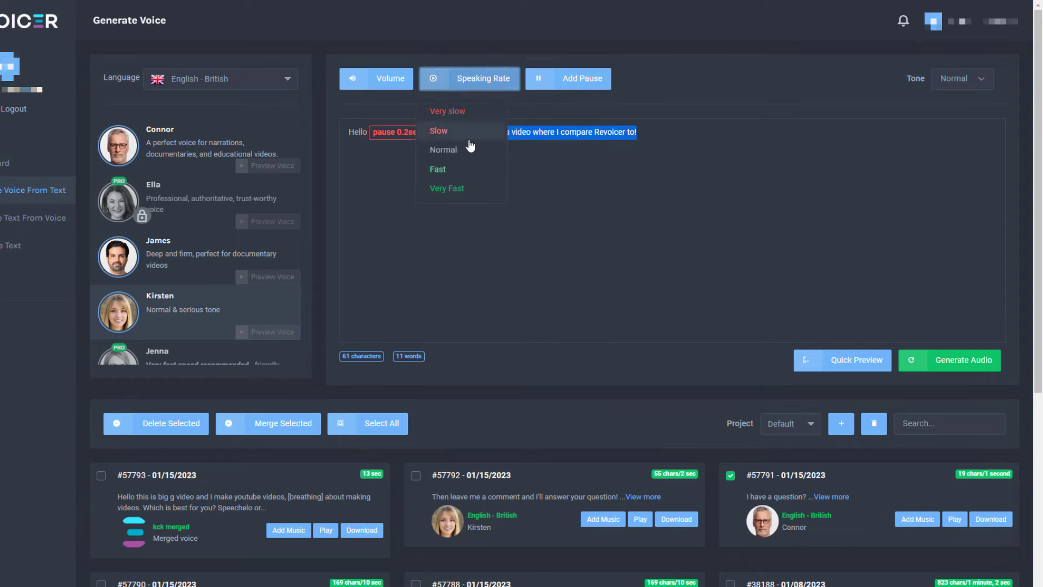
pyautogui.click(457, 172)
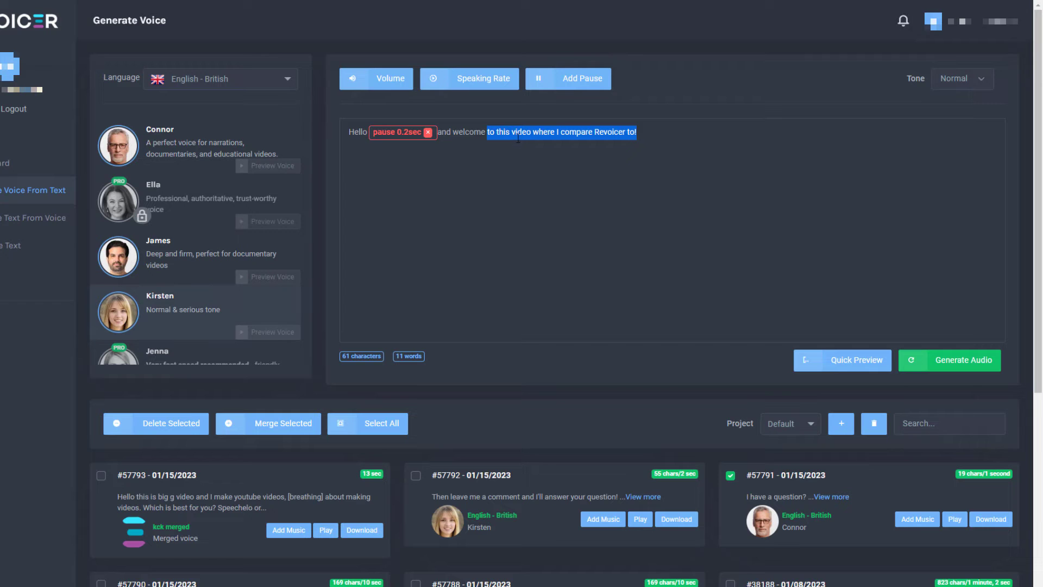
pyautogui.click(385, 82)
# Set the selected words to low volume, preview the Kirsten line, and play the new clip.
pyautogui.click(379, 112)
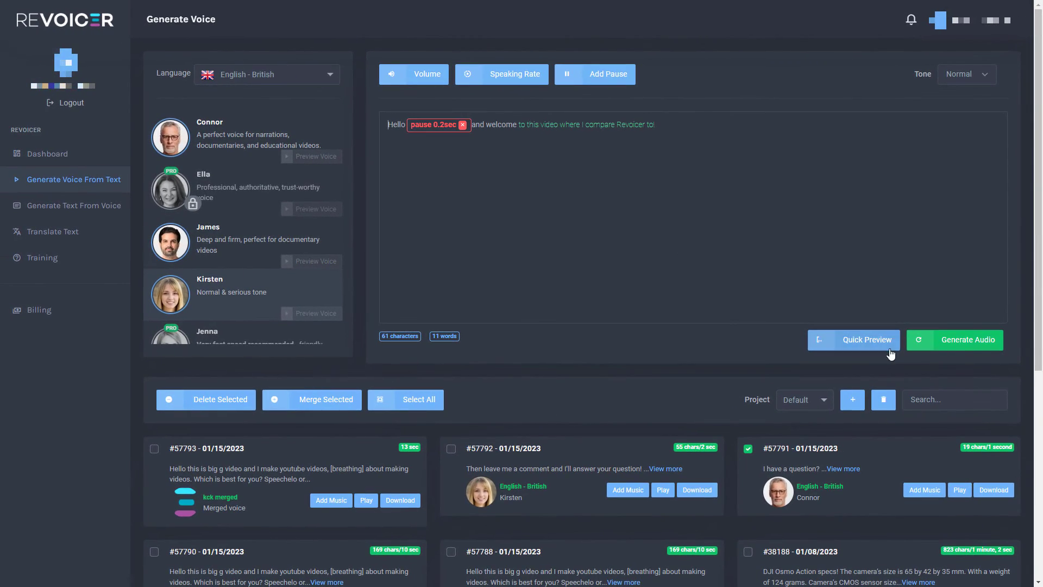
pyautogui.click(872, 342)
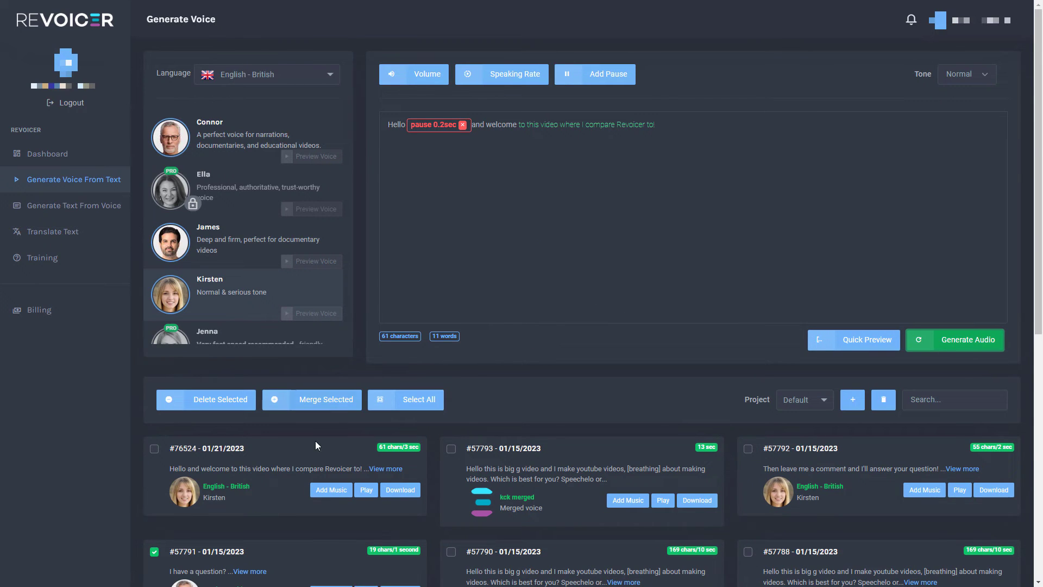
pyautogui.click(360, 493)
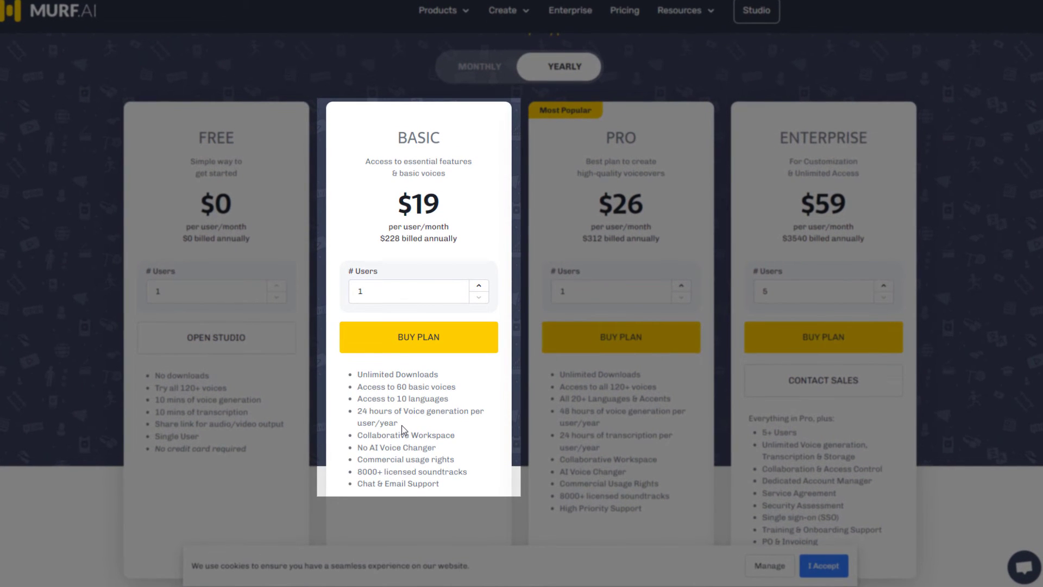
# Highlight the Basic plan's '24 hours of Voice generation per user/year' line.
pyautogui.tripleClick(398, 424)
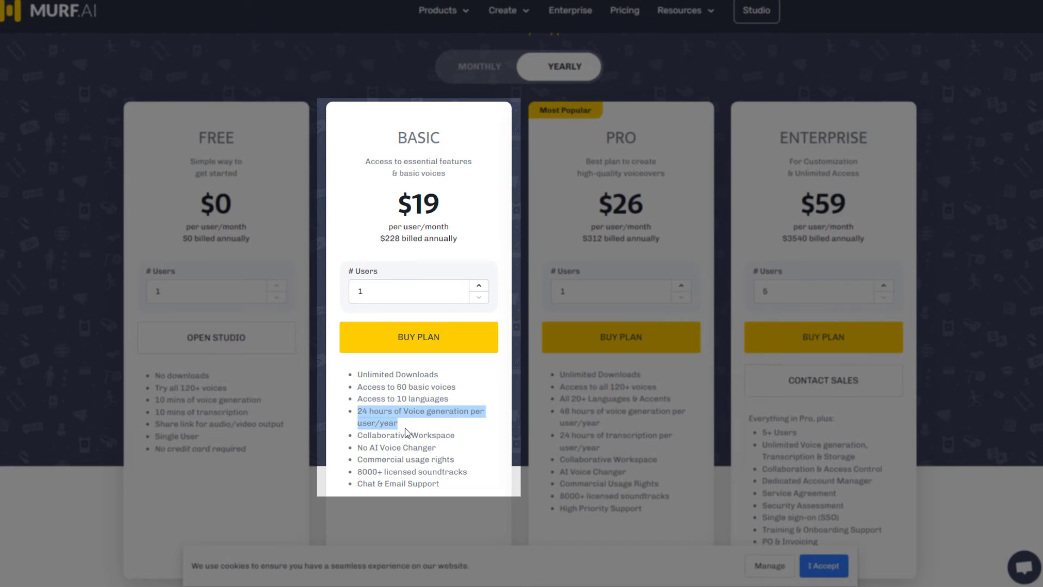